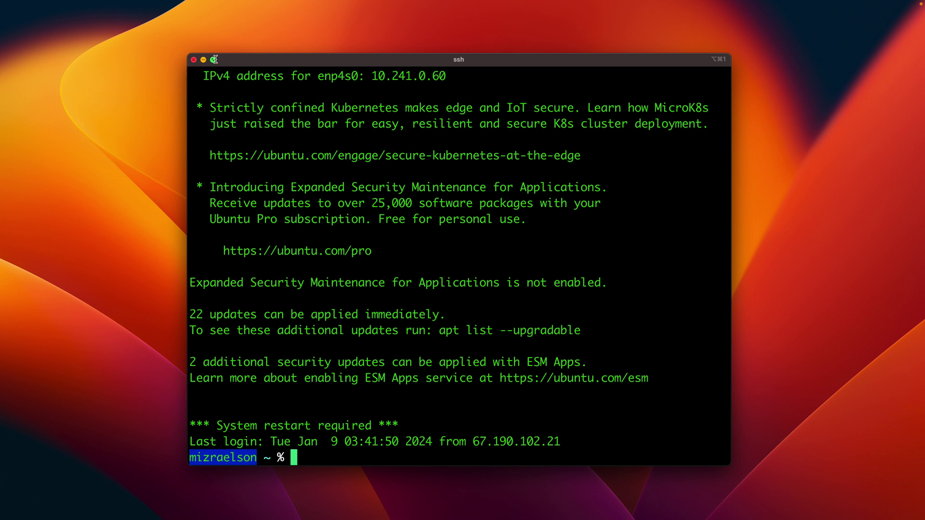
# Maximize the terminal window and change into the custom-library folder
pyautogui.press('super+Return')
pyautogui.write('cd ')
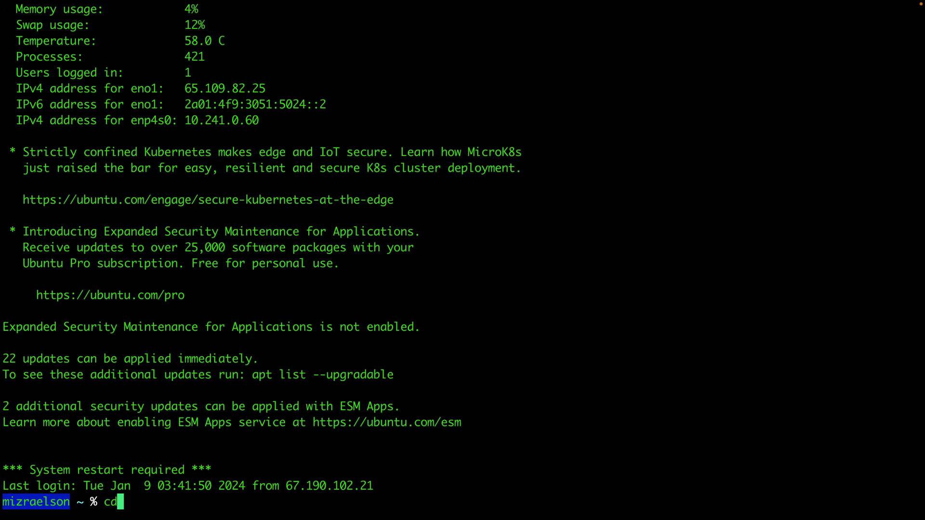
pyautogui.write('cus')
pyautogui.press('Tab')
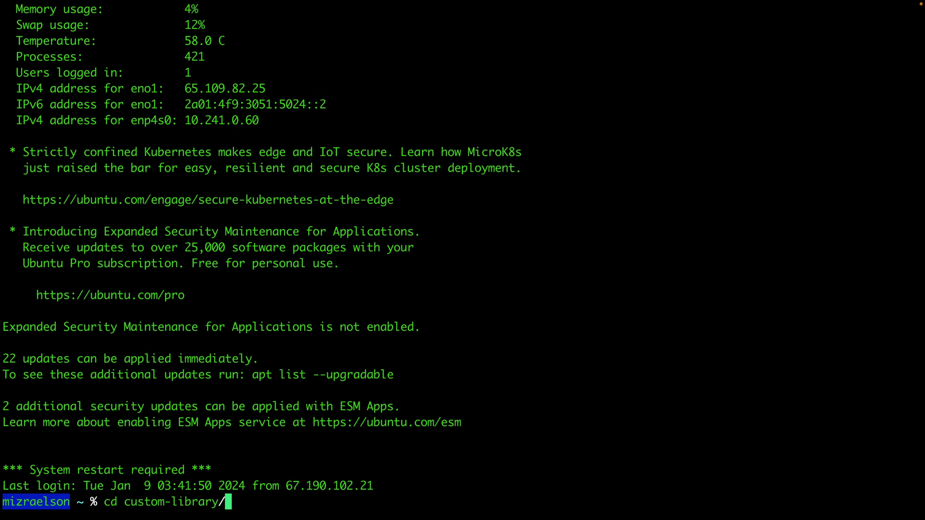
pyautogui.press('Return')
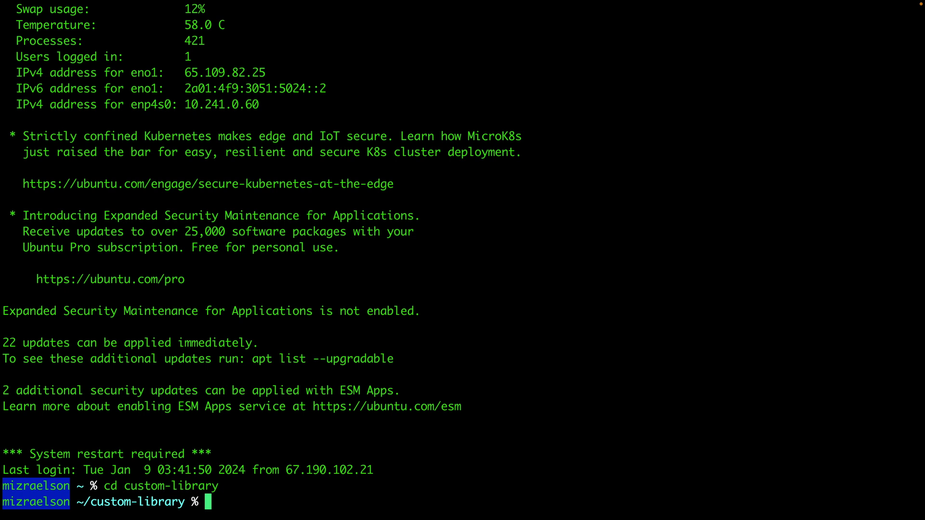
# List custom-library's contents: d-genes.fa, j-genes.fa, raw and v-genes.fa
pyautogui.write('ls')
pyautogui.press('Return')
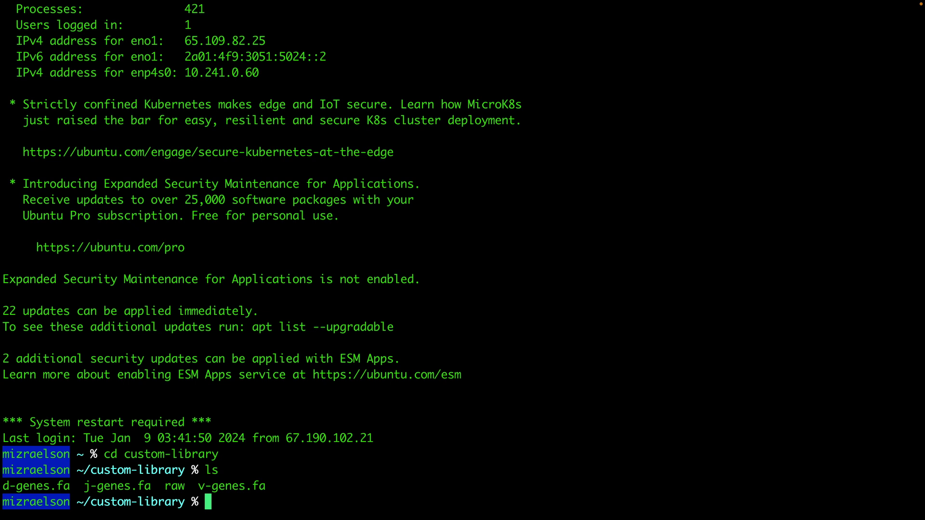
pyautogui.write('head v-ge')
# Preview the first records of v-genes.fa, inspecting the IGHV1-12*01 header and sequence
pyautogui.press('Tab')
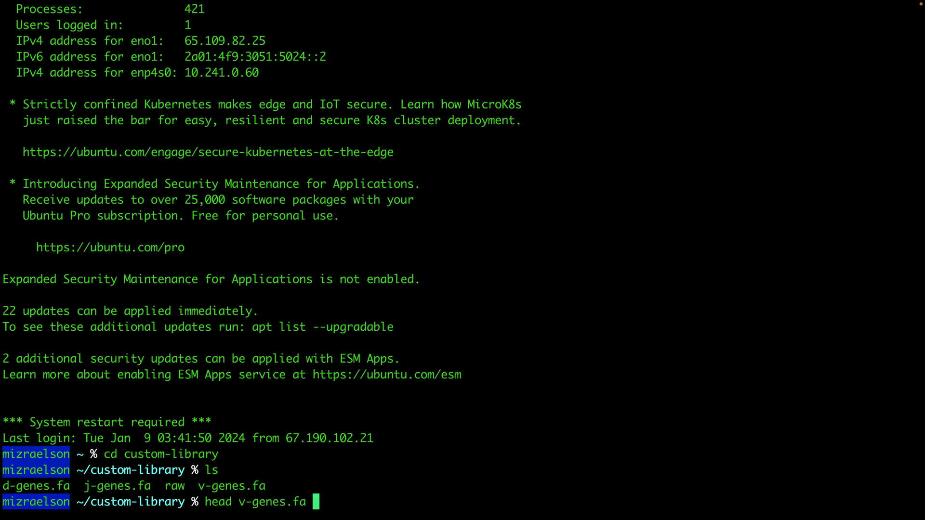
pyautogui.press('Return')
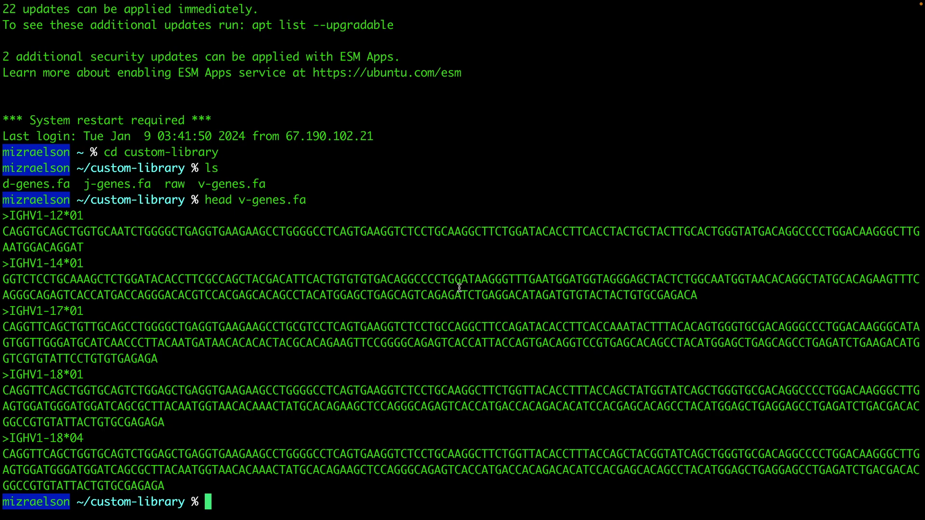
pyautogui.moveTo(6, 215); pyautogui.dragTo(85, 219)
pyautogui.doubleClick(67, 236)
pyautogui.click(262, 442)
# Preview the first records of d-genes.fa, starting at IGHD1-1*00
pyautogui.press('Up')
pyautogui.press('Left')
pyautogui.press('Left')
pyautogui.press('Left')
pyautogui.press('Left')
pyautogui.press('Left')
pyautogui.press('Left')
pyautogui.press('Left')
pyautogui.press('Left')
pyautogui.press('Left')
pyautogui.press('BackSpace')
pyautogui.write('d')
pyautogui.press('Return')
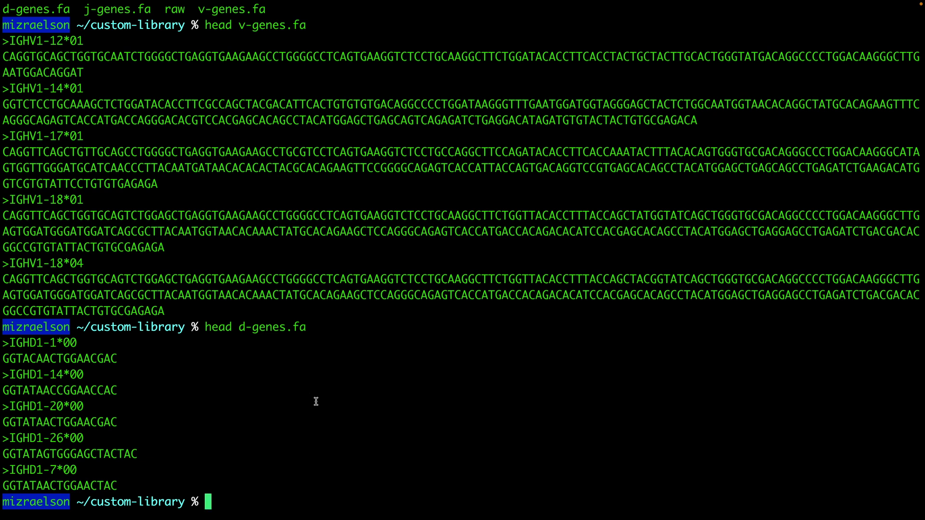
# Type a mixcr buildLibrary command for armadillo IGH, taxon 9361, V genes from v-genes.fa
pyautogui.write('mixcr build')
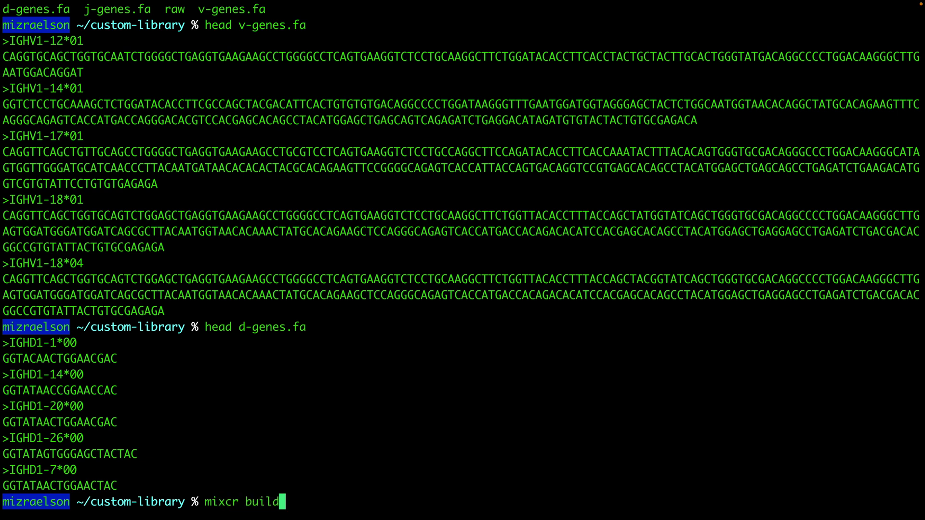
pyautogui.write('Library --s')
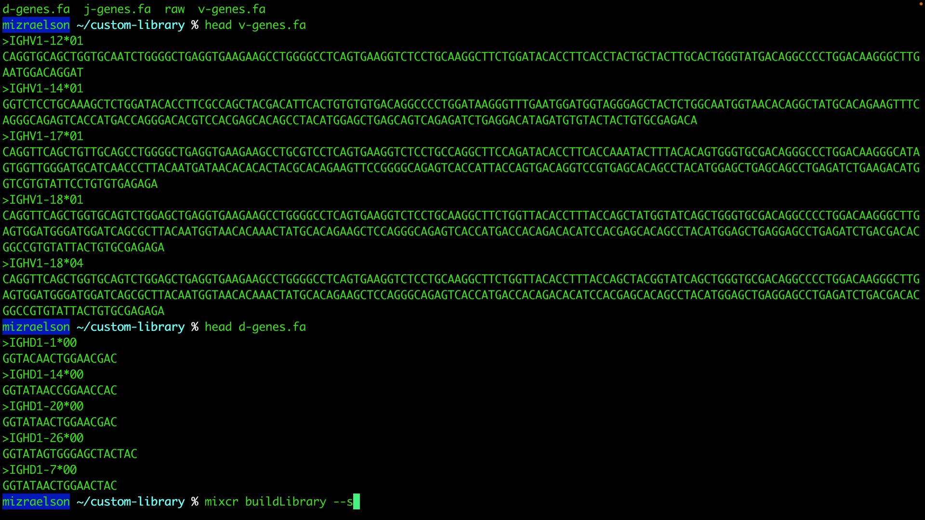
pyautogui.write('pecies arma')
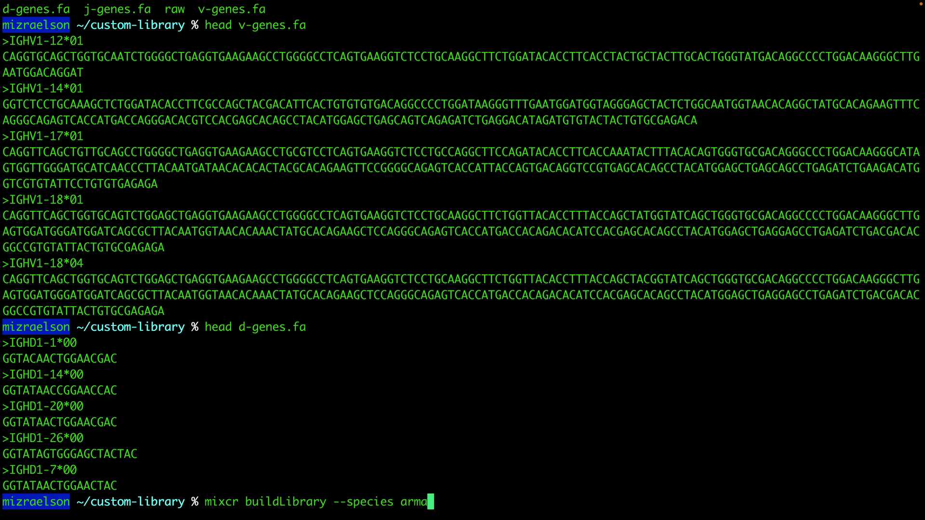
pyautogui.write('dillo --chain')
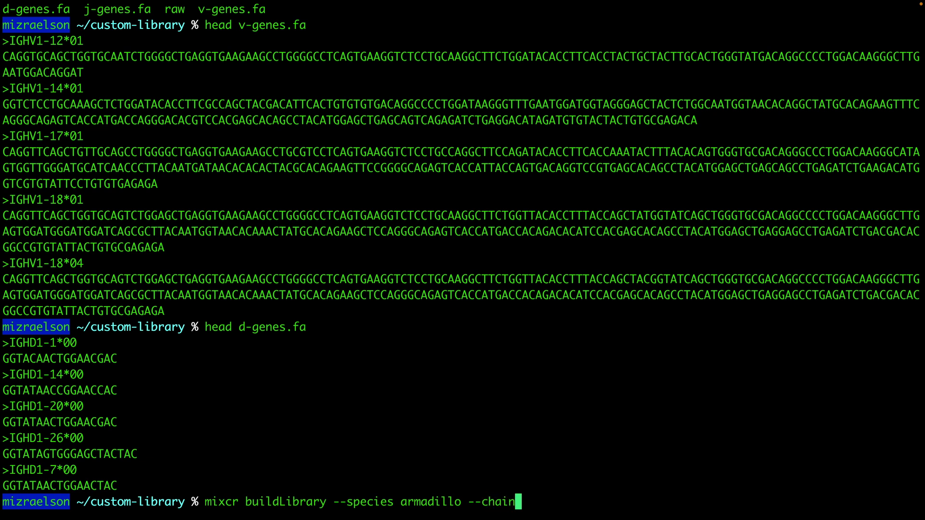
pyautogui.write(' IGH --taxon-id')
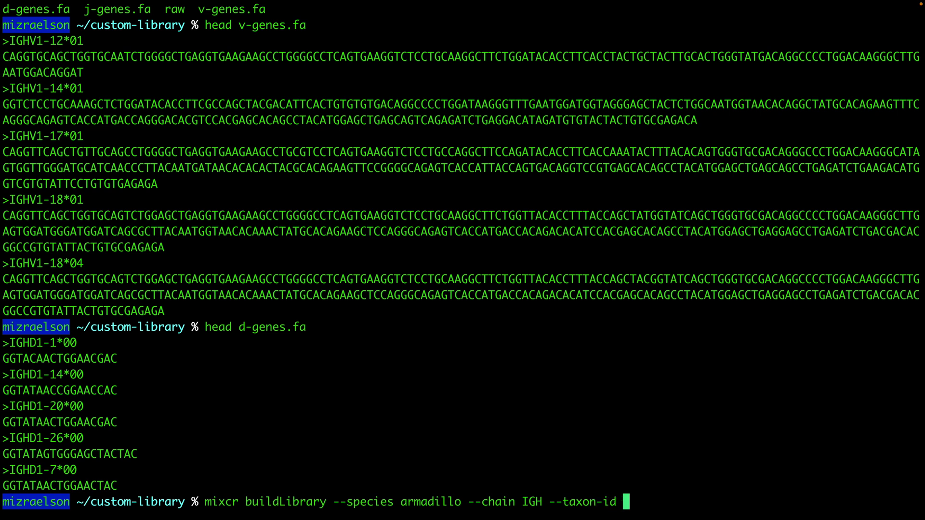
pyautogui.write(' 9361')
pyautogui.write('--v-genes-from-fasta v-')
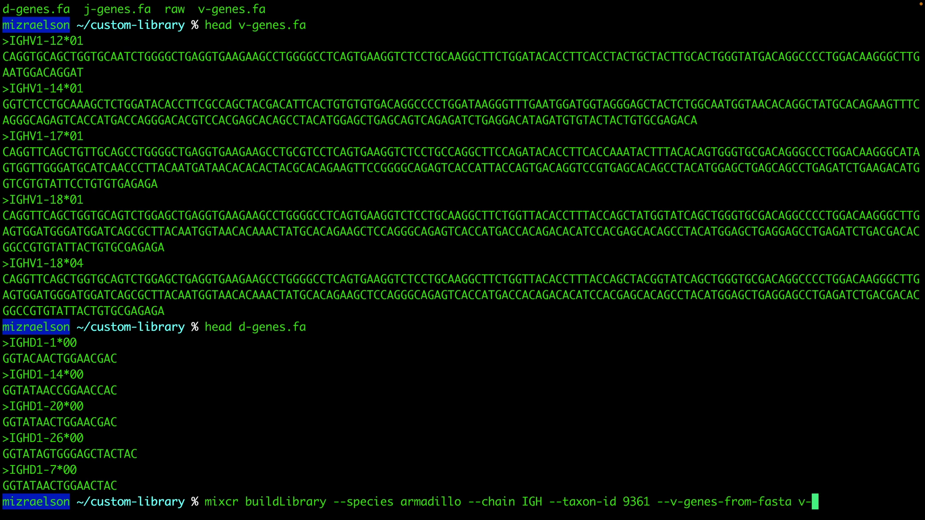
pyautogui.press('Tab')
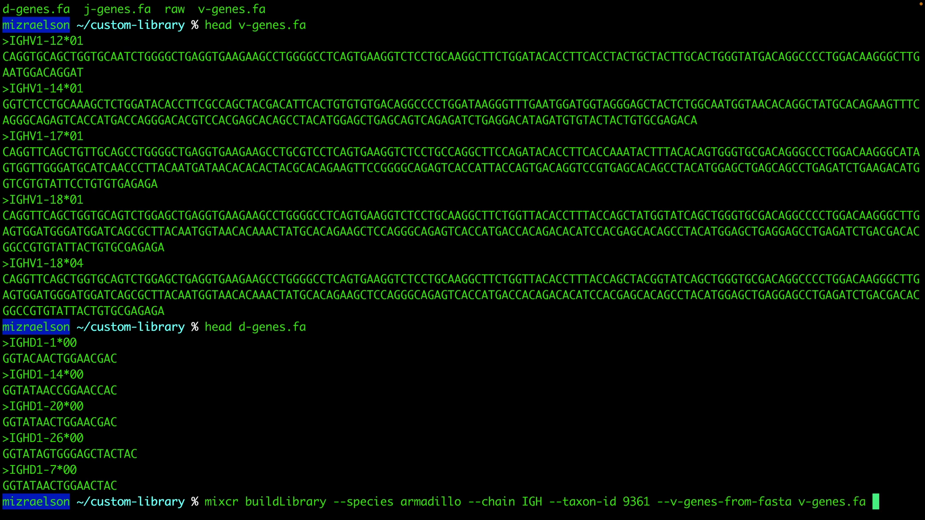
# Add --v-gene-feature VRegion plus J genes from j-genes.fa and D genes from d-genes.fa
pyautogui.write('--v-gene')
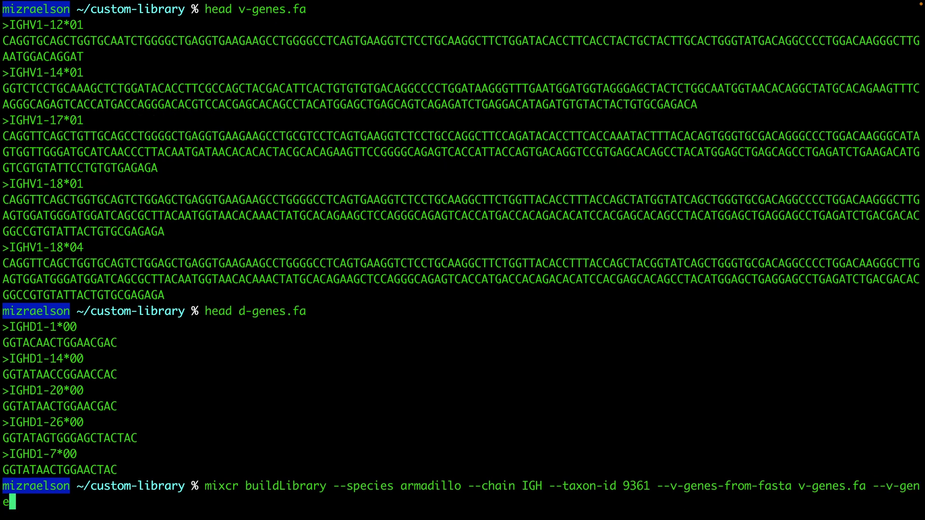
pyautogui.write('-feature VRegion')
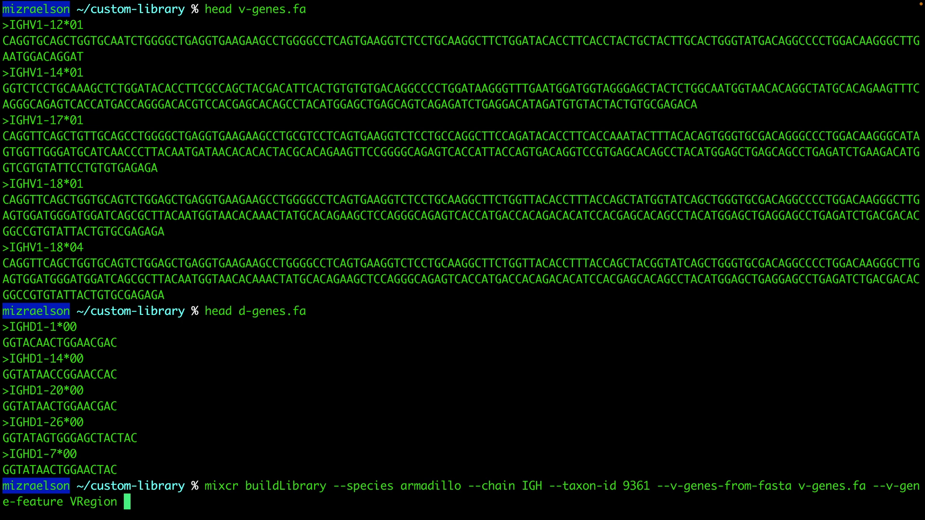
pyautogui.write('--j-genes')
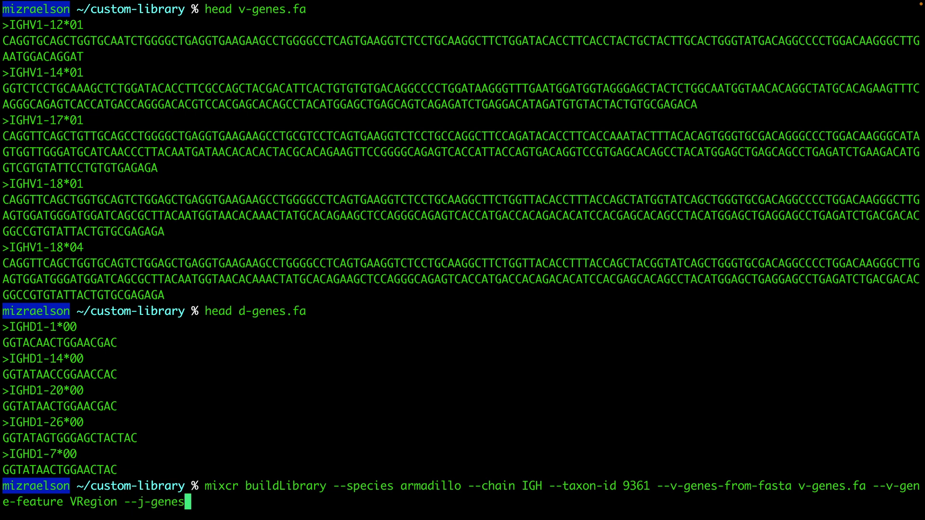
pyautogui.write('-from-fa')
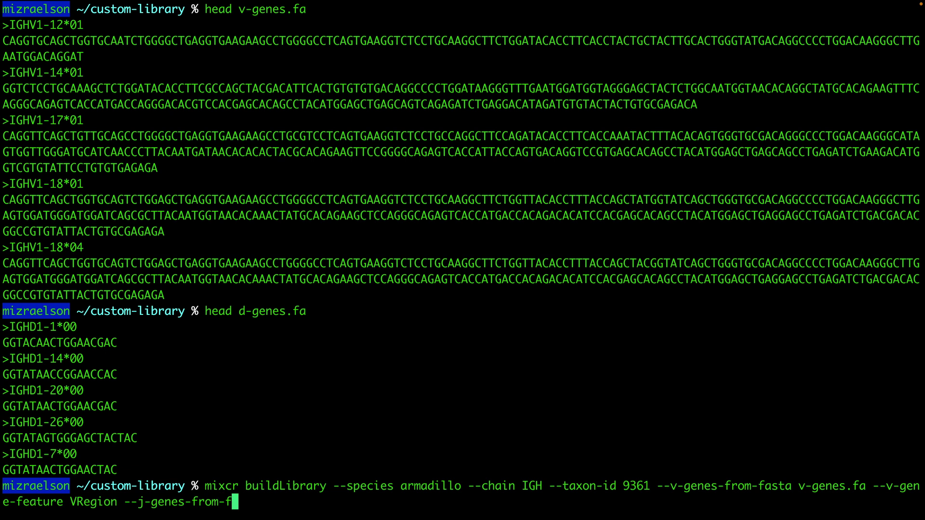
pyautogui.write('sta j')
pyautogui.press('Tab')
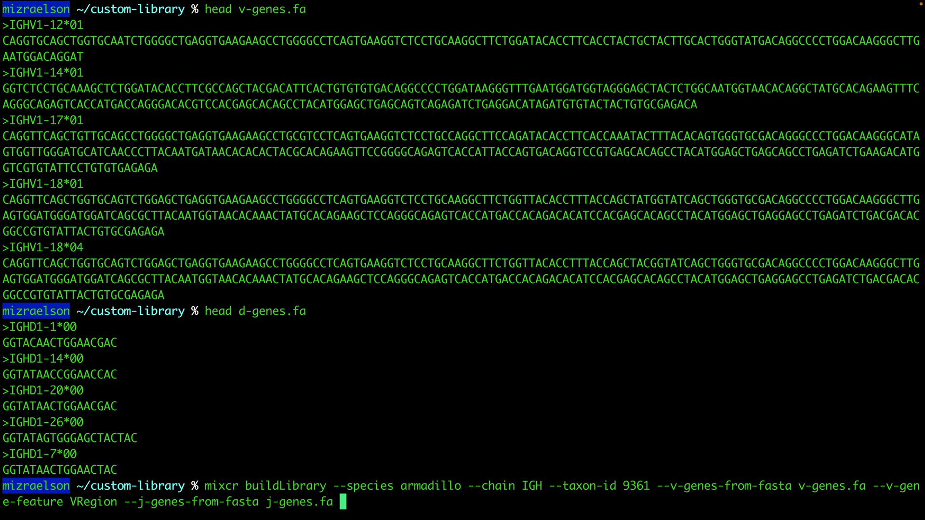
pyautogui.write('--d-genes-from-fasta')
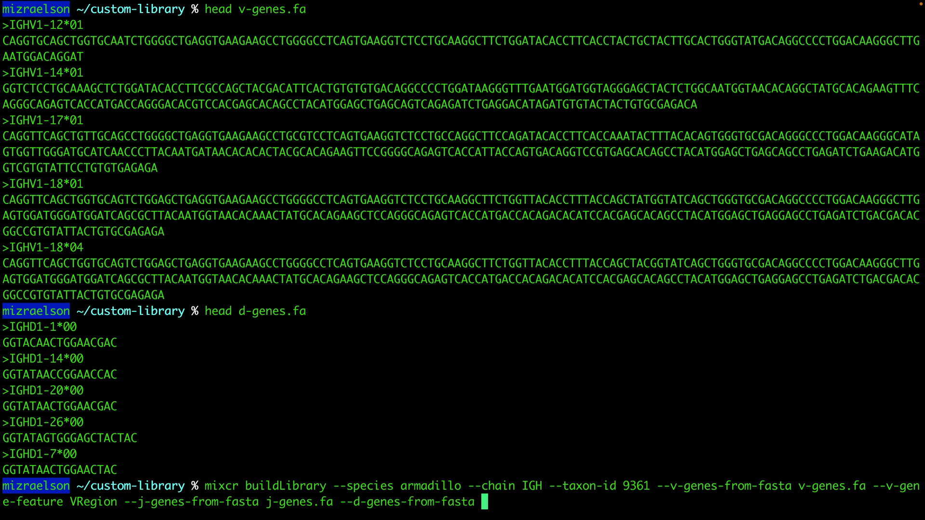
pyautogui.write(' d-g')
pyautogui.press('Tab')
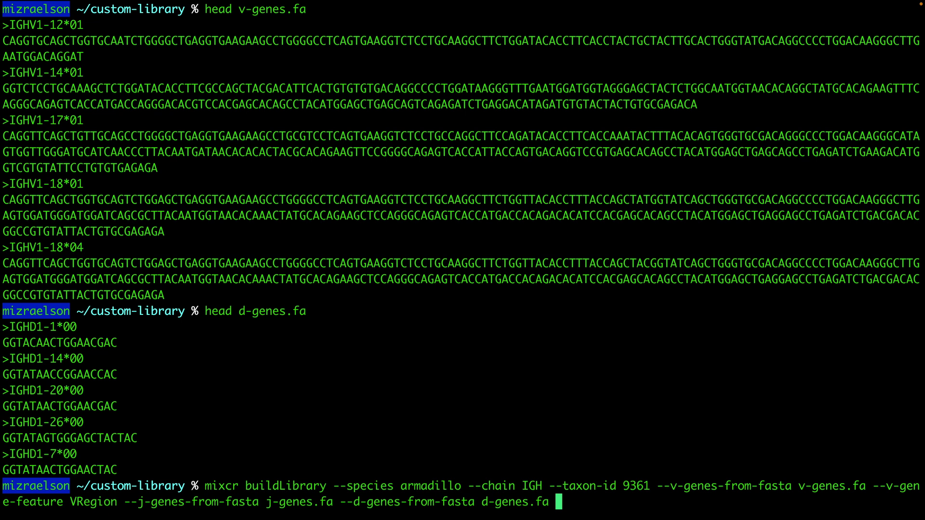
# Build the library to armadillo_igh_library.json.gz, fixing the 'jsaon' typo, and list the folder
pyautogui.write('armadillo')
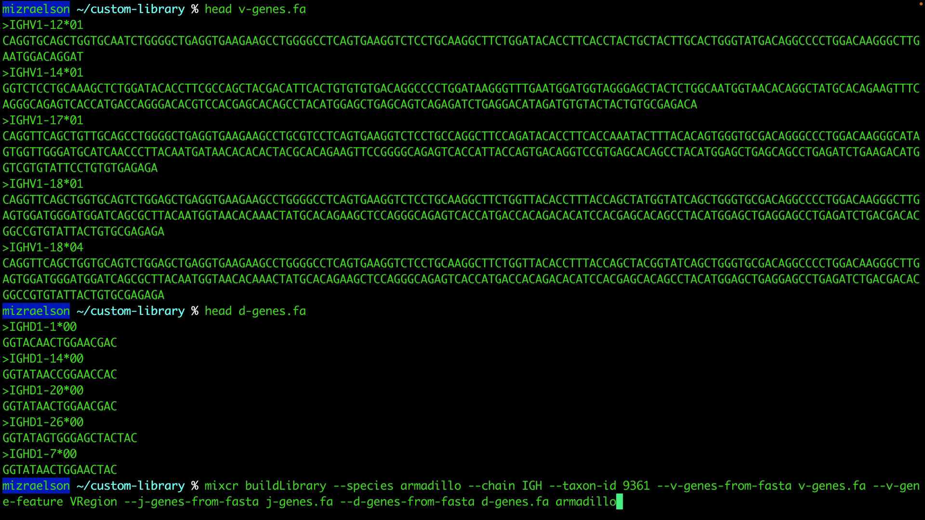
pyautogui.write('_igh_library')
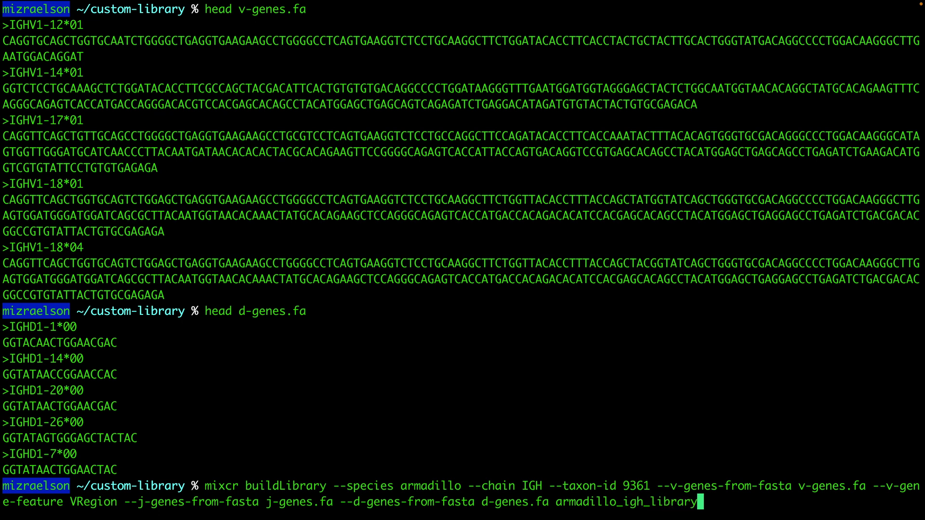
pyautogui.write('.jsaon.')
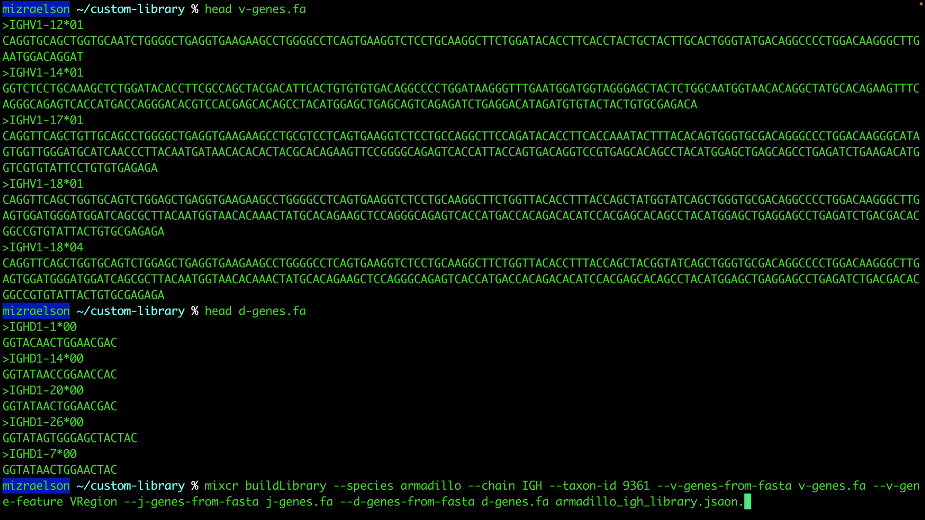
pyautogui.write('gz')
pyautogui.press('Return')
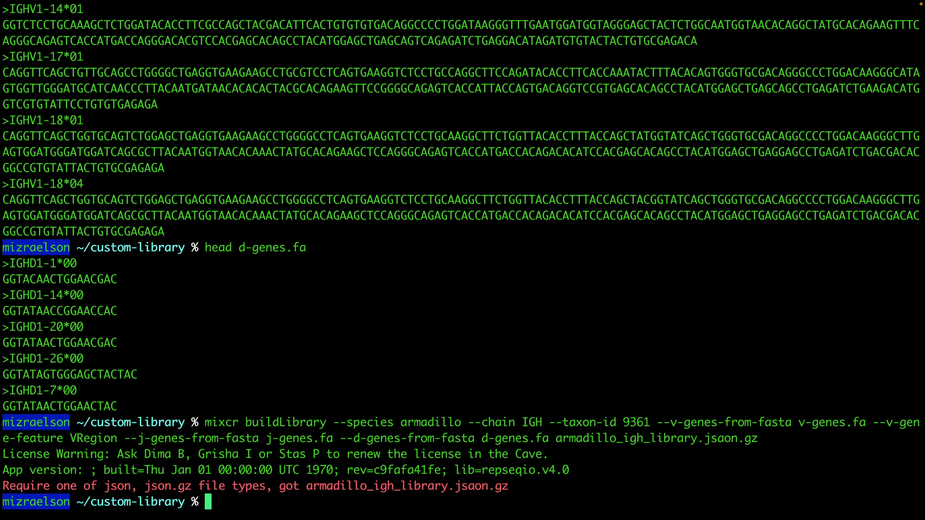
pyautogui.press('Up')
pyautogui.press('Left')
pyautogui.press('Left')
pyautogui.press('Left')
pyautogui.press('Left')
pyautogui.press('Left')
pyautogui.press('BackSpace')
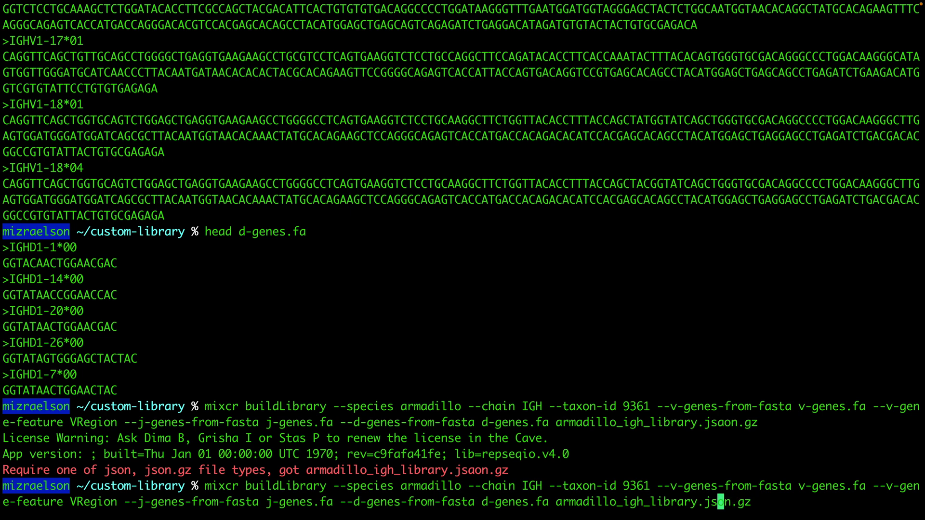
pyautogui.press('Return')
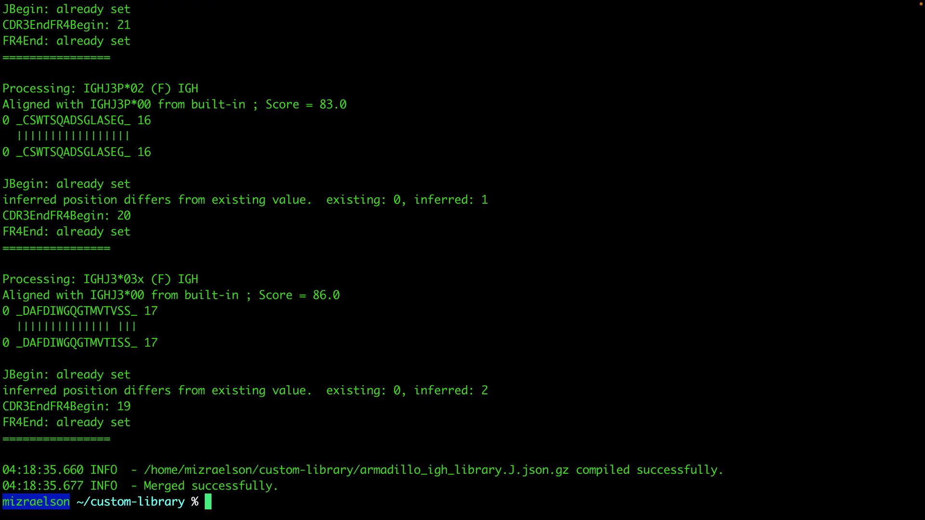
pyautogui.write('ls')
pyautogui.press('Return')
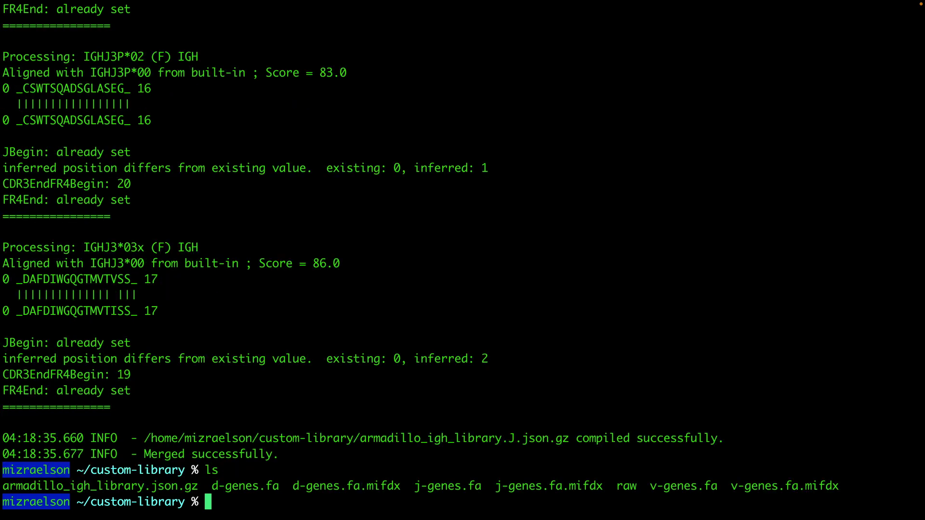
pyautogui.moveTo(199, 485); pyautogui.dragTo(4, 489)
pyautogui.click(231, 498)
pyautogui.write('mixcr mer')
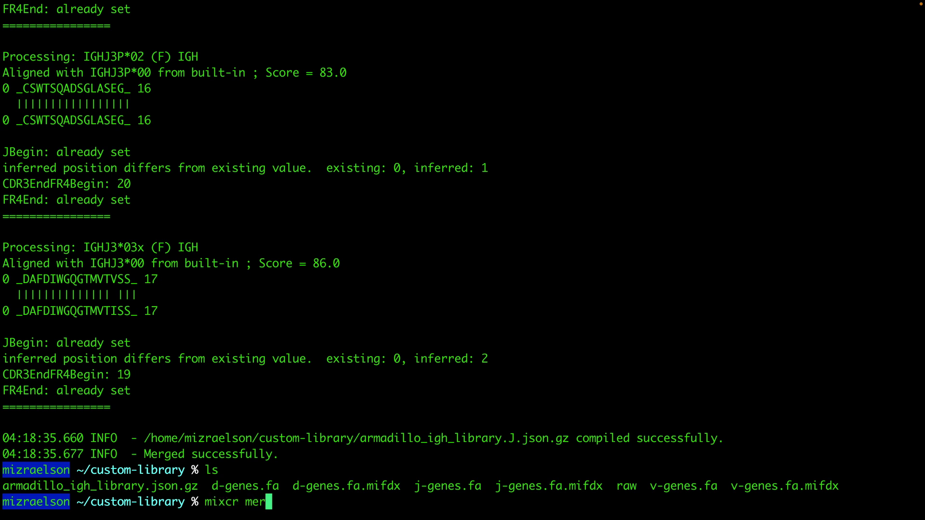
pyautogui.write('geLibrar')
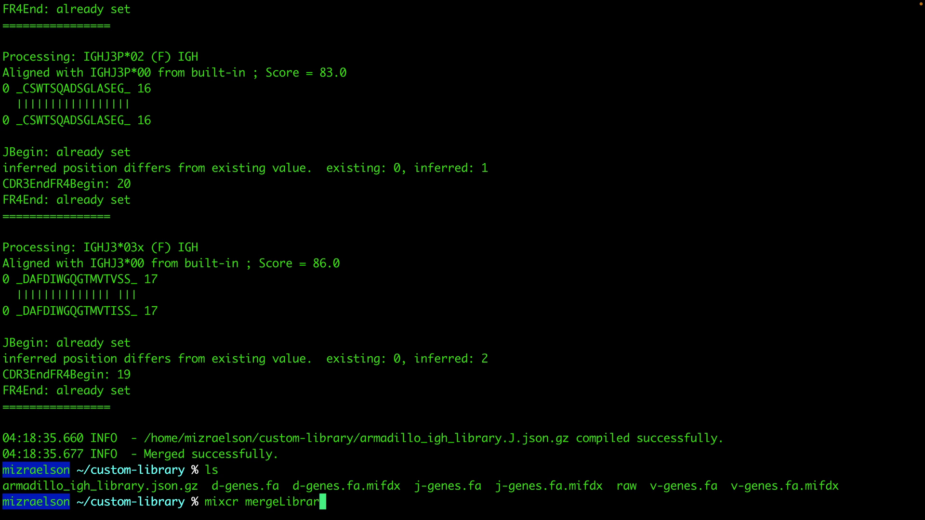
pyautogui.write('y ar')
pyautogui.press('Tab')
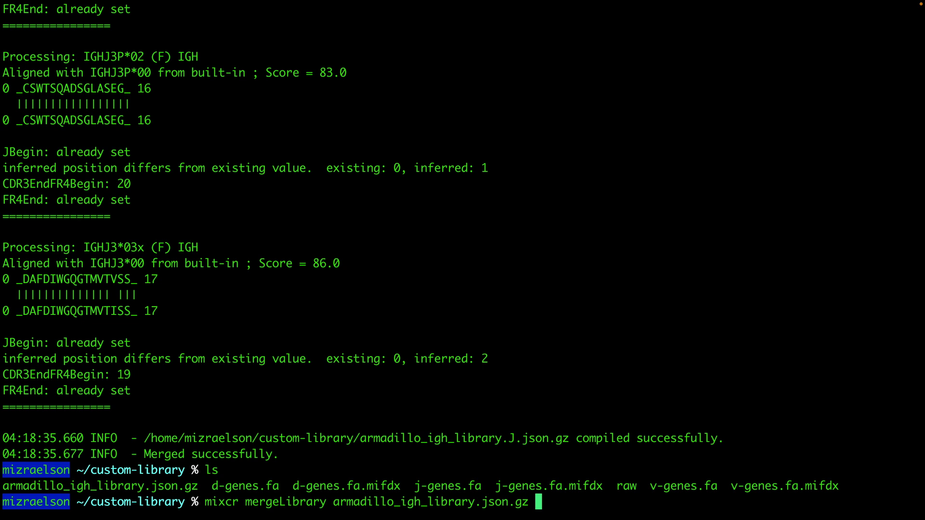
pyautogui.write('arm')
pyautogui.press('Tab')
pyautogui.press('Left')
pyautogui.press('Left')
pyautogui.press('Left')
pyautogui.press('Left')
pyautogui.press('Left')
pyautogui.press('Left')
pyautogui.press('Left')
pyautogui.press('Left')
pyautogui.press('Left')
pyautogui.press('Left')
pyautogui.press('Left')
pyautogui.press('Left')
pyautogui.press('Left')
pyautogui.press('Left')
pyautogui.press('Left')
pyautogui.press('Left')
pyautogui.press('Left')
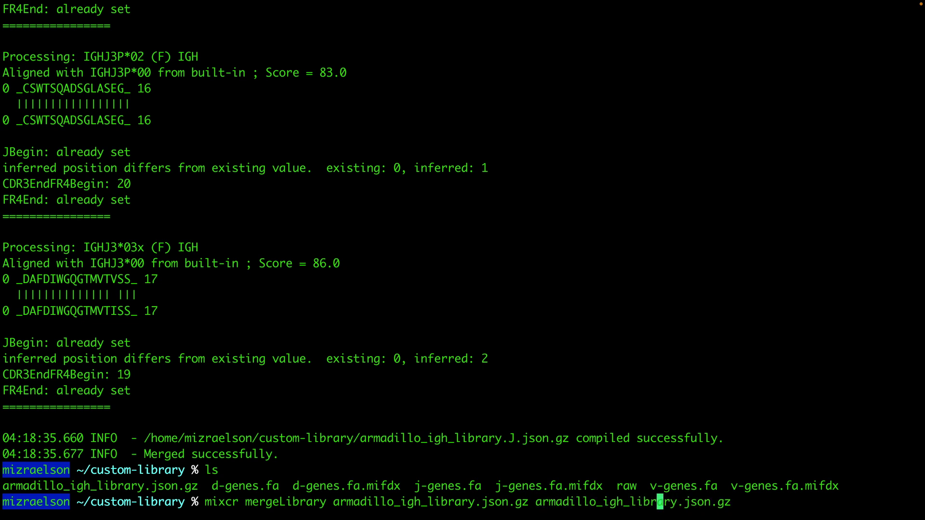
pyautogui.press('BackSpace')
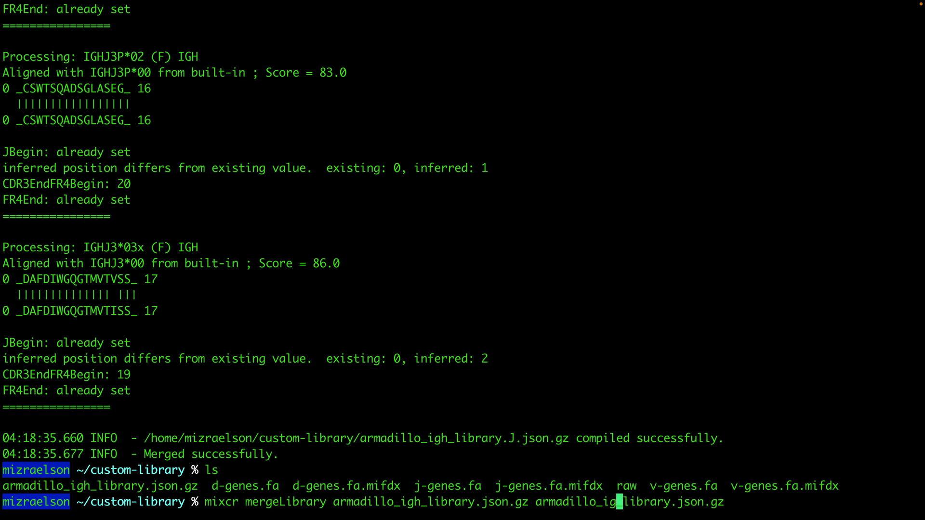
pyautogui.press('BackSpace')
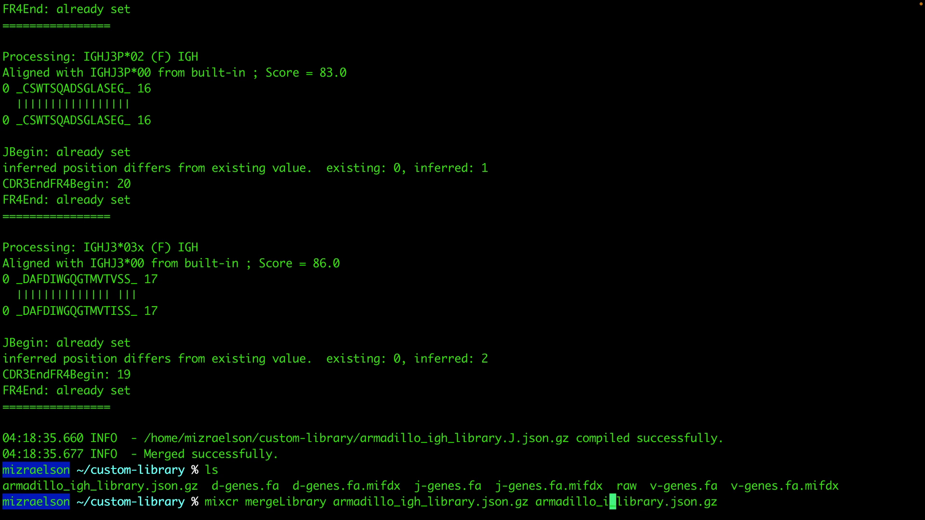
pyautogui.write('gkl')
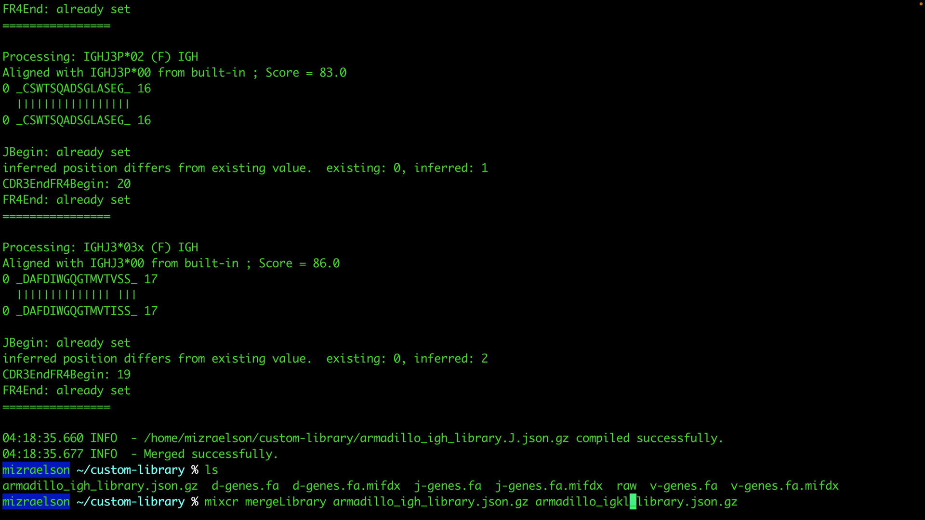
pyautogui.press('Right')
pyautogui.press('Right')
pyautogui.press('Right')
pyautogui.press('Right')
pyautogui.press('Right')
pyautogui.press('Right')
pyautogui.press('Right')
pyautogui.press('Right')
pyautogui.press('Right')
pyautogui.press('Right')
pyautogui.press('Right')
pyautogui.press('Right')
pyautogui.press('Right')
pyautogui.press('Right')
pyautogui.press('Right')
pyautogui.press('Right')
pyautogui.write('output')
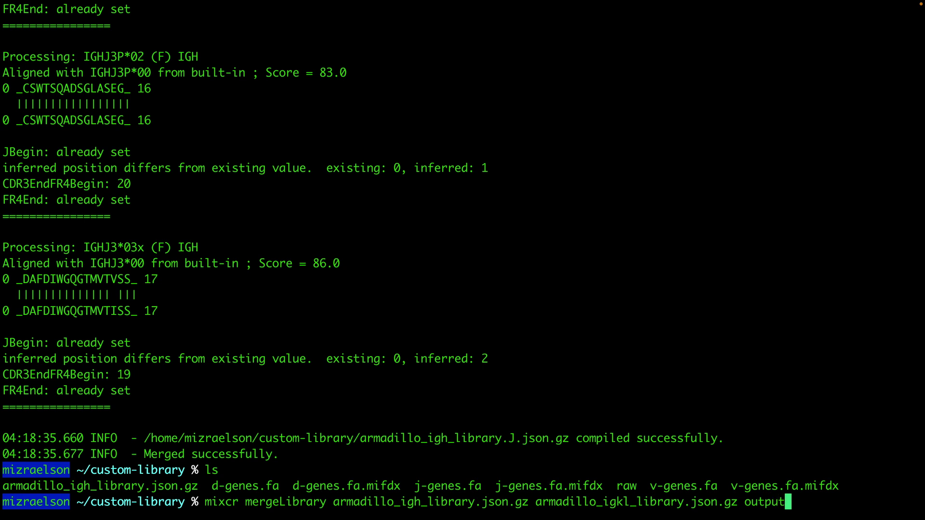
pyautogui.press('BackSpace')
pyautogui.press('BackSpace')
pyautogui.press('BackSpace')
pyautogui.press('BackSpace')
pyautogui.press('BackSpace')
pyautogui.press('BackSpace')
pyautogui.press('BackSpace')
pyautogui.press('BackSpace')
pyautogui.press('BackSpace')
pyautogui.press('BackSpace')
pyautogui.press('BackSpace')
pyautogui.press('BackSpace')
pyautogui.press('BackSpace')
pyautogui.press('BackSpace')
pyautogui.press('BackSpace')
pyautogui.press('BackSpace')
pyautogui.press('BackSpace')
pyautogui.press('BackSpace')
pyautogui.press('BackSpace')
pyautogui.press('BackSpace')
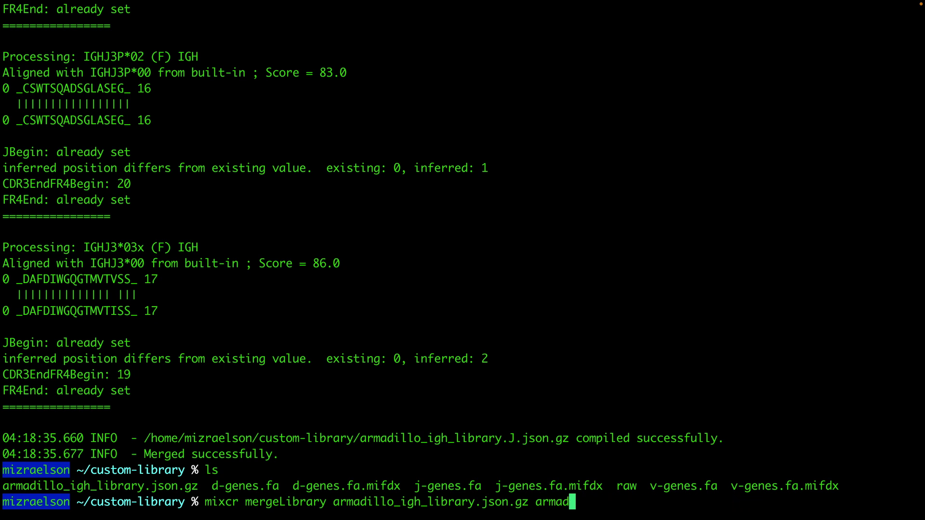
pyautogui.press('BackSpace')
pyautogui.press('BackSpace')
pyautogui.press('BackSpace')
pyautogui.press('BackSpace')
pyautogui.press('BackSpace')
pyautogui.press('BackSpace')
pyautogui.press('BackSpace')
pyautogui.press('BackSpace')
pyautogui.press('BackSpace')
pyautogui.press('BackSpace')
pyautogui.press('BackSpace')
pyautogui.press('BackSpace')
pyautogui.press('BackSpace')
pyautogui.press('BackSpace')
pyautogui.press('BackSpace')
pyautogui.press('BackSpace')
pyautogui.press('BackSpace')
pyautogui.press('BackSpace')
pyautogui.press('BackSpace')
pyautogui.press('BackSpace')
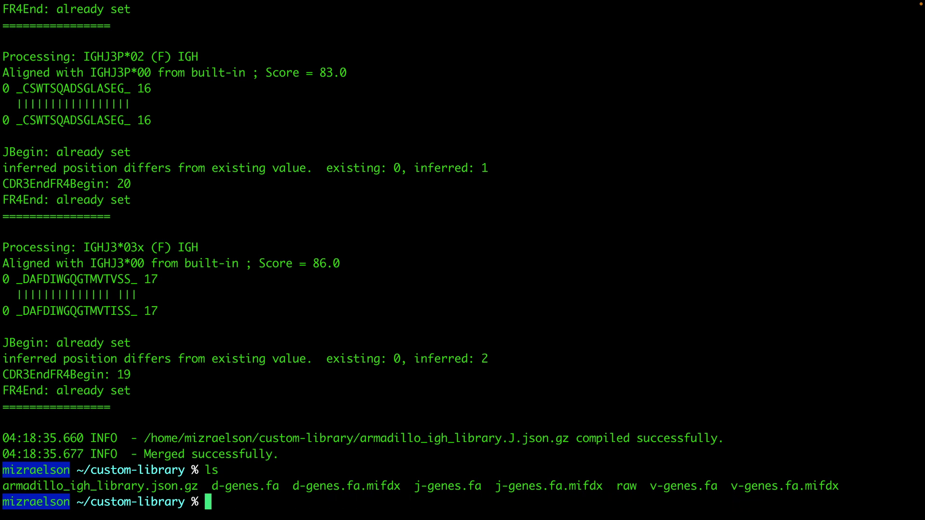
# List sample_R1/R2.fastq.gz in raw, then type mixcr analyze generic-amplicon for armadillo with armadillo_igh_library
pyautogui.write('ls ra')
pyautogui.press('Tab')
pyautogui.press('Return')
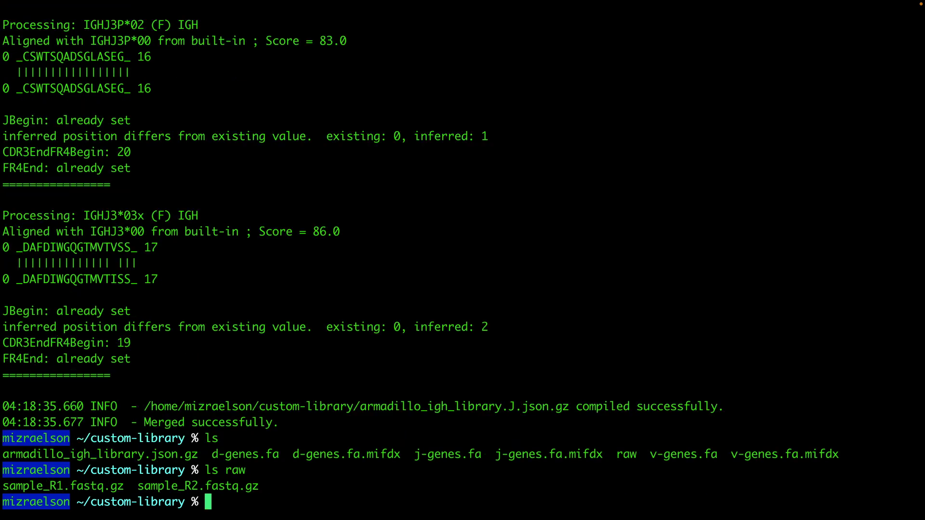
pyautogui.write('mixcr analyze')
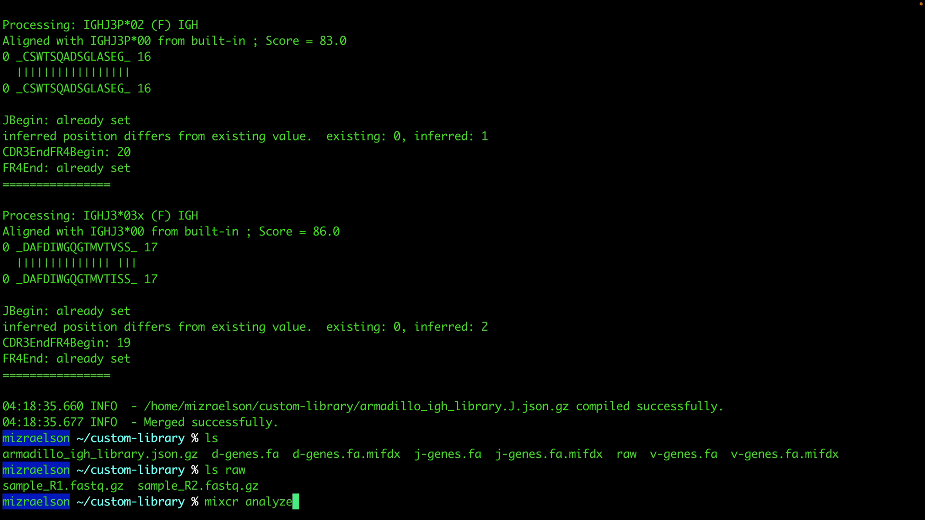
pyautogui.write(' generic')
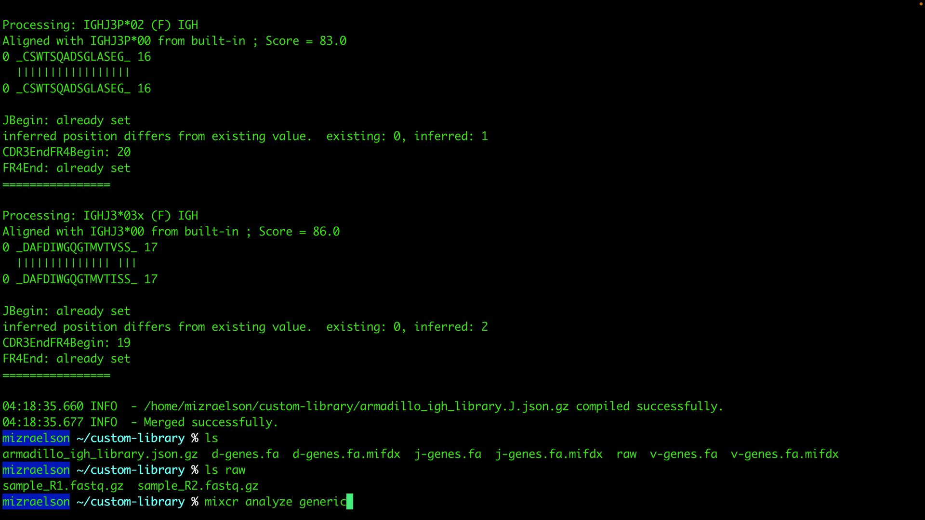
pyautogui.write('-amplico')
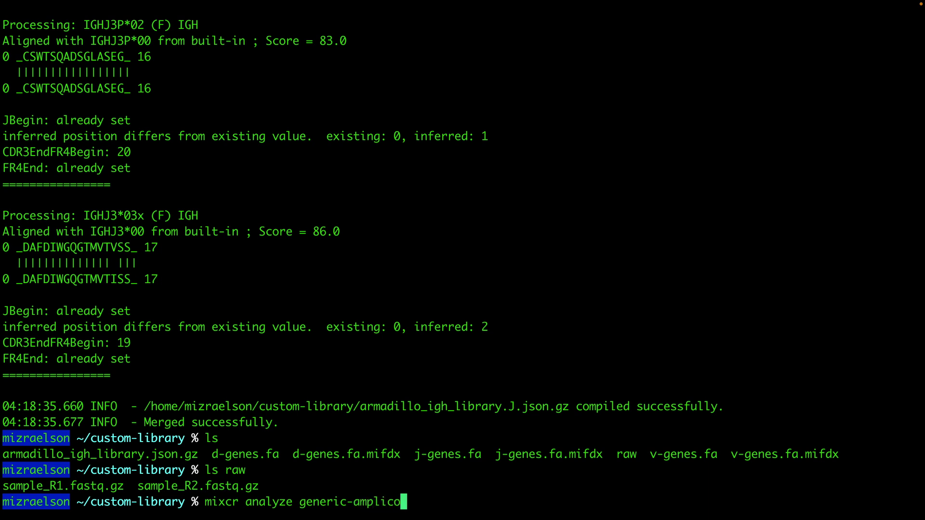
pyautogui.write('n --species armadillo')
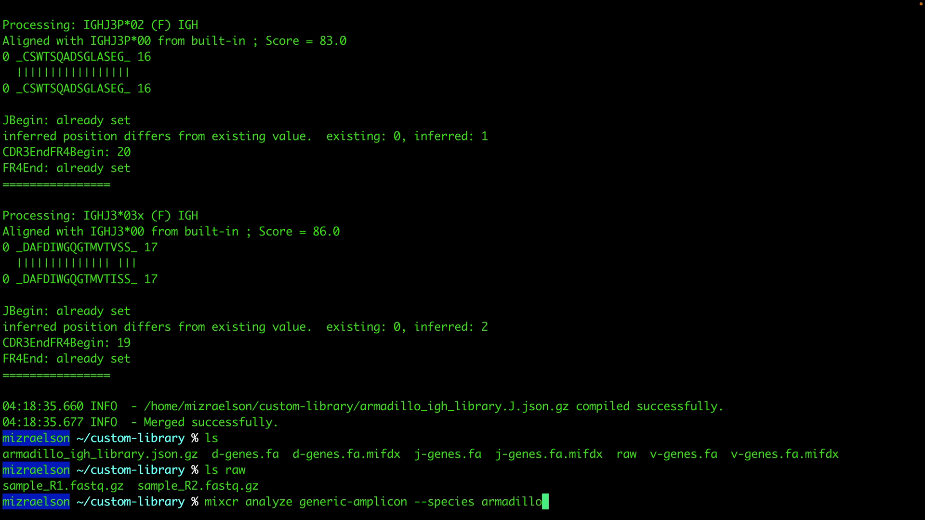
pyautogui.write(' --library armadillo_igh_library')
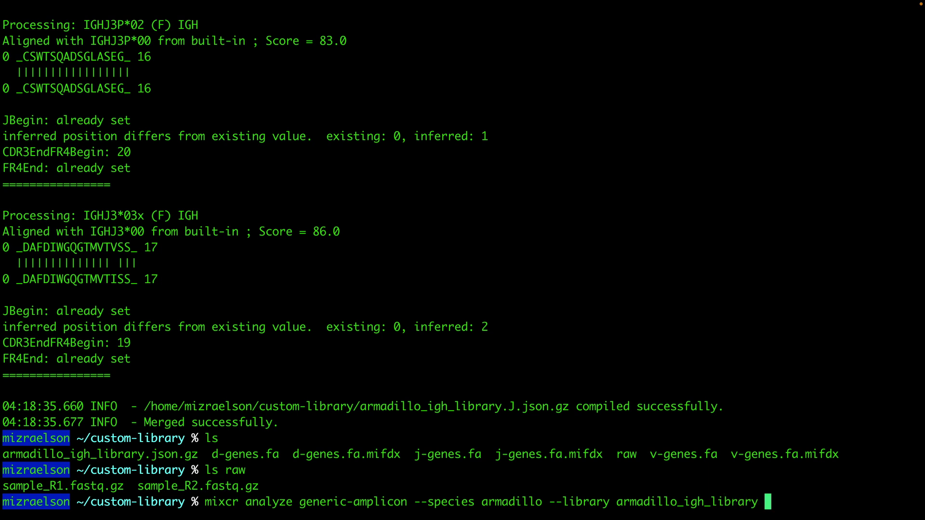
# Append --rna, floating boundary flags with C, raw/sample_{{R}}.fastq.gz and result/output to the analyze command
pyautogui.write('--rna --floatin')
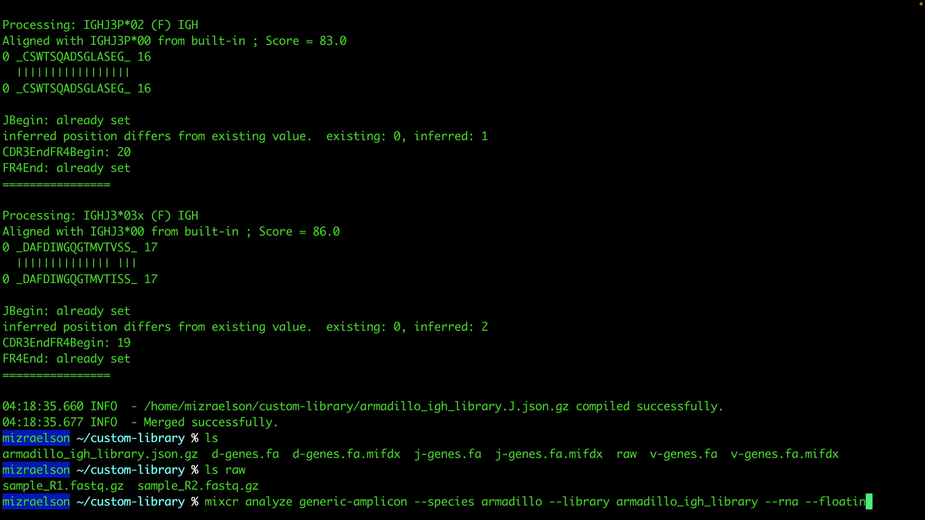
pyautogui.write('g-lift-alignment')
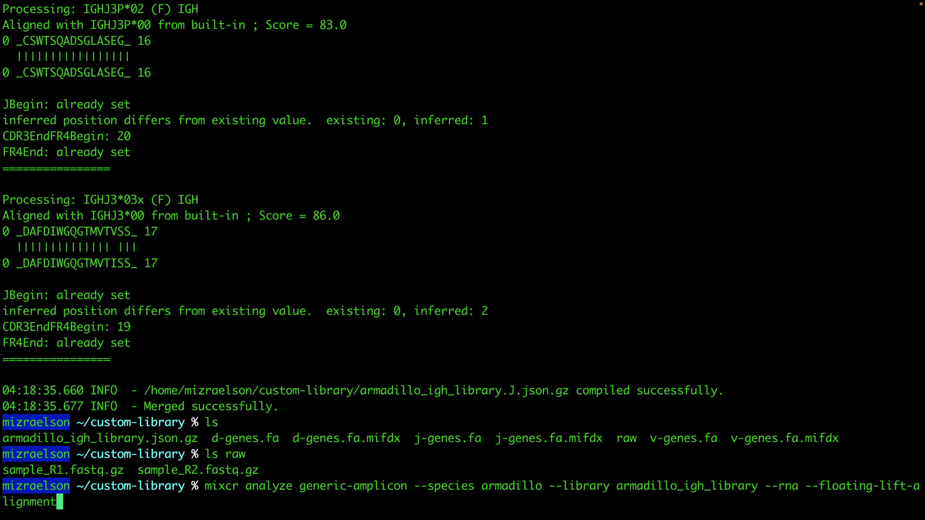
pyautogui.write('-boundary --f')
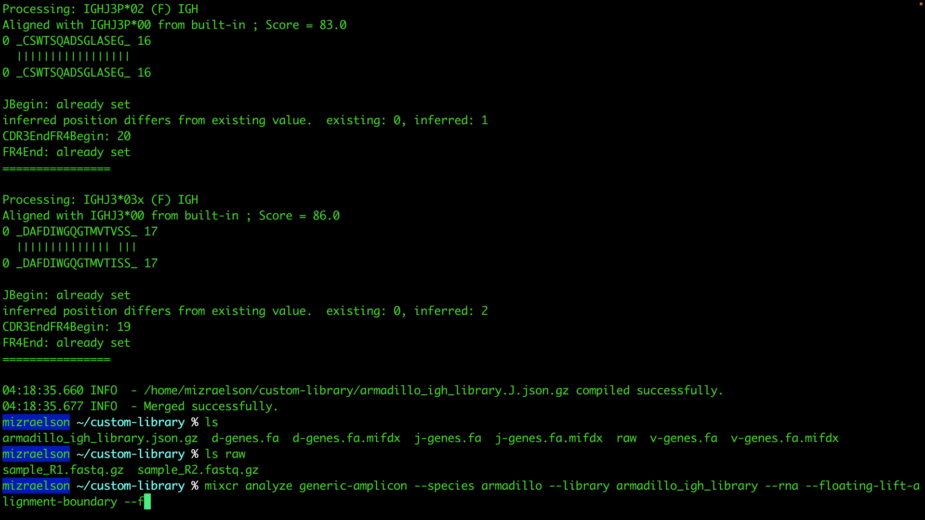
pyautogui.write('loating-')
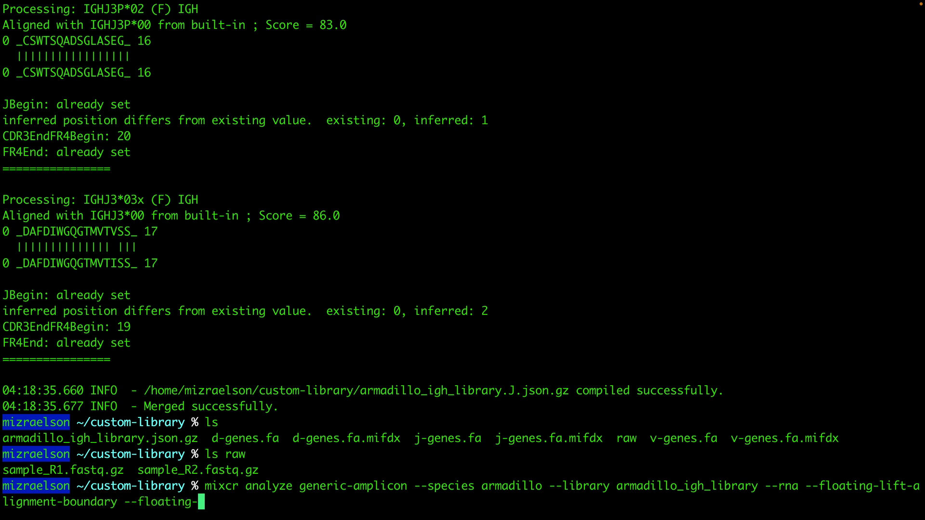
pyautogui.write('right-ali')
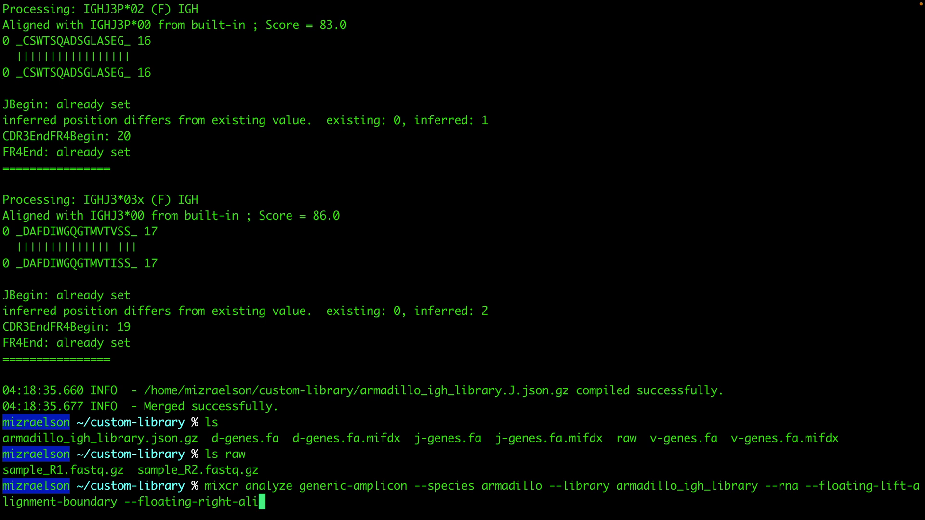
pyautogui.write('gnment-bount')
pyautogui.press('BackSpace')
pyautogui.write('dary C')
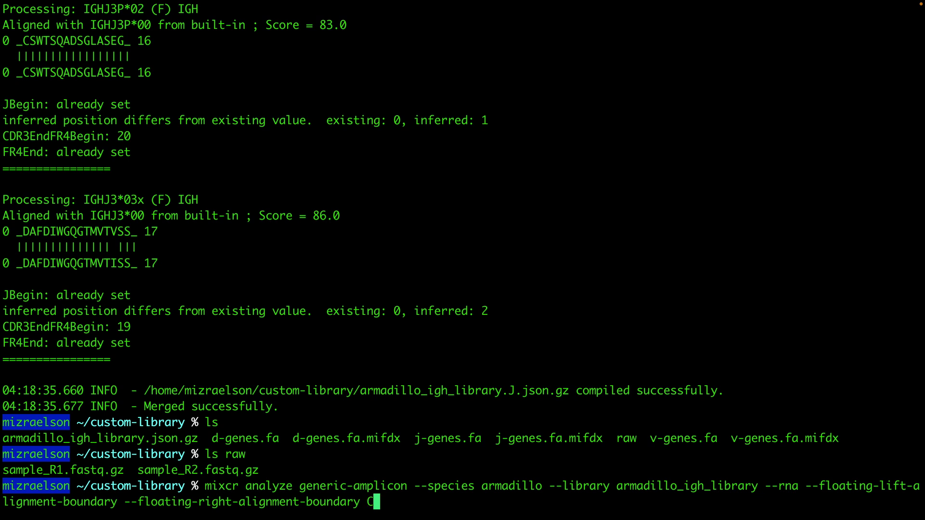
pyautogui.write(' raw/')
pyautogui.press('Tab')
pyautogui.press('BackSpace')
pyautogui.write('{{R')
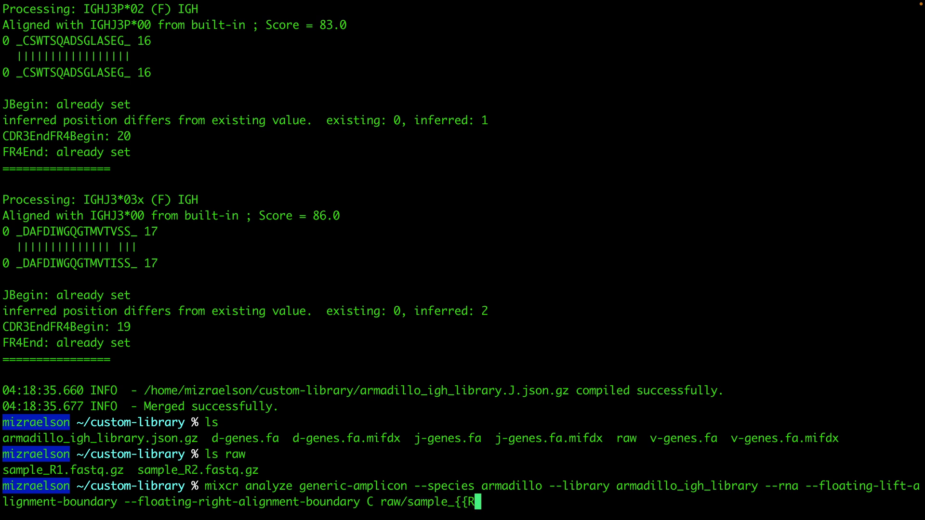
pyautogui.write('}}')
pyautogui.write('.fastq.g')
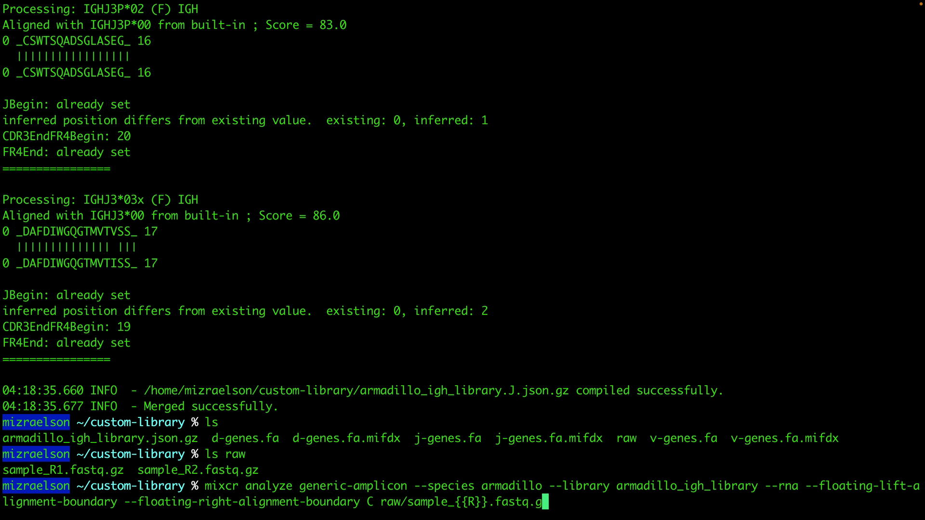
pyautogui.write('z result/output')
# Run the analysis, then correct 'lift' to 'left' in the alignment-boundary option and rerun
pyautogui.press('Return')
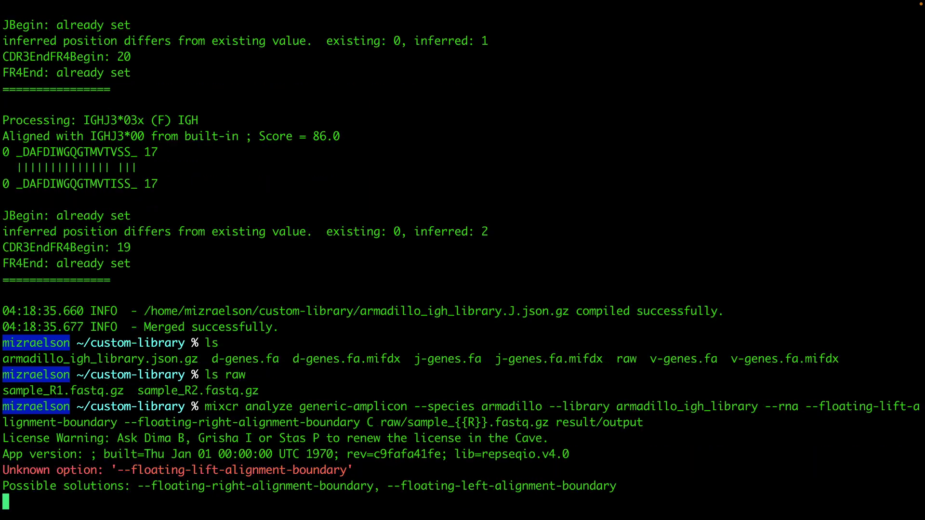
pyautogui.press('Up')
pyautogui.press('Left')
pyautogui.press('Left')
pyautogui.press('Left')
pyautogui.press('Left')
pyautogui.press('Left')
pyautogui.press('Left')
pyautogui.press('Left')
pyautogui.press('Left')
pyautogui.press('Left')
pyautogui.press('Left')
pyautogui.press('Left')
pyautogui.press('Left')
pyautogui.press('Left')
pyautogui.press('Left')
pyautogui.press('Left')
pyautogui.press('Left')
pyautogui.press('Left')
pyautogui.press('Left')
pyautogui.press('Left')
pyautogui.press('Left')
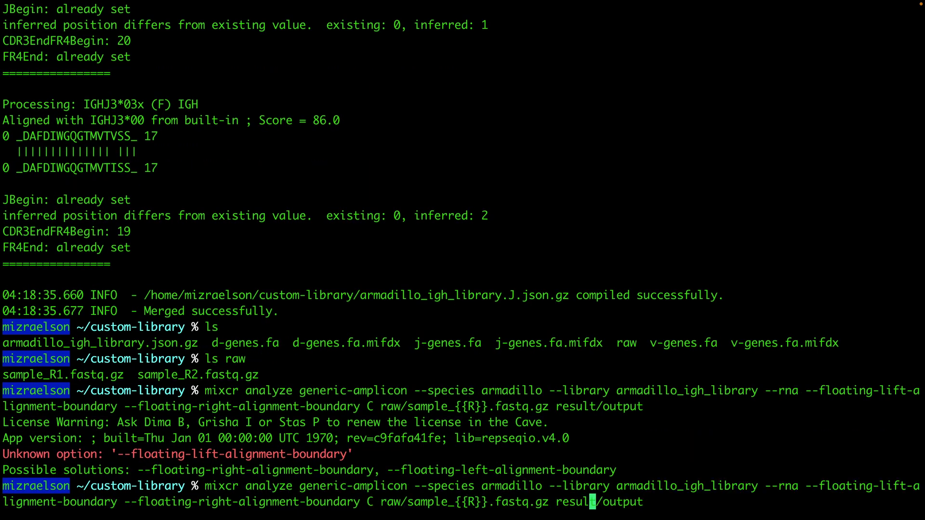
pyautogui.press('Left')
pyautogui.press('Left')
pyautogui.press('Left')
pyautogui.press('Left')
pyautogui.press('Left')
pyautogui.press('Left')
pyautogui.press('Left')
pyautogui.press('Left')
pyautogui.press('Left')
pyautogui.press('Left')
pyautogui.press('Left')
pyautogui.press('Left')
pyautogui.press('Left')
pyautogui.press('Left')
pyautogui.press('Left')
pyautogui.press('Left')
pyautogui.press('Left')
pyautogui.press('Left')
pyautogui.press('Left')
pyautogui.press('Left')
pyautogui.press('Left')
pyautogui.press('Left')
pyautogui.press('Left')
pyautogui.press('Left')
pyautogui.press('Left')
pyautogui.press('Left')
pyautogui.press('Left')
pyautogui.press('Left')
pyautogui.press('Left')
pyautogui.press('Left')
pyautogui.press('Left')
pyautogui.press('Left')
pyautogui.press('Left')
pyautogui.press('Left')
pyautogui.press('Left')
pyautogui.press('Left')
pyautogui.press('Left')
pyautogui.press('Left')
pyautogui.press('Left')
pyautogui.press('BackSpace')
pyautogui.write('e')
pyautogui.press('Return')
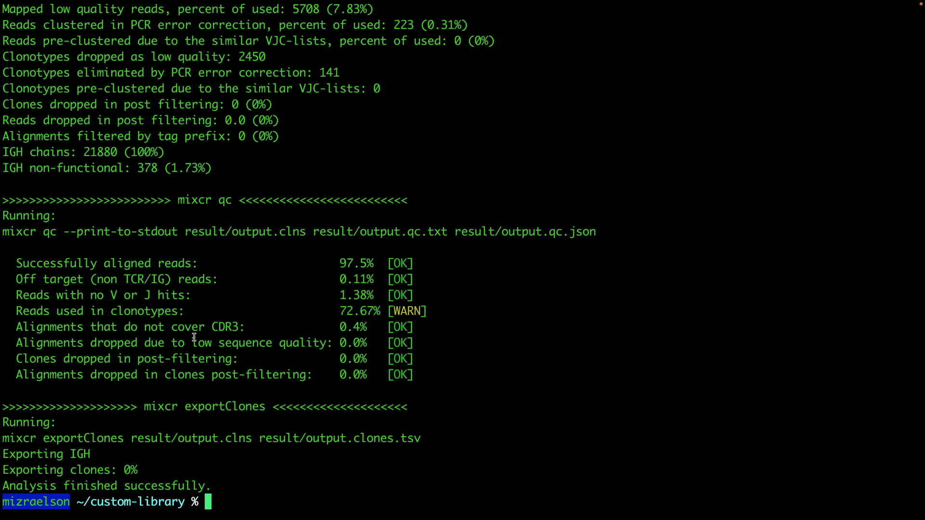
# Highlight the 97.5% successfully aligned reads figure in the QC output
pyautogui.moveTo(18, 263); pyautogui.dragTo(196, 262)
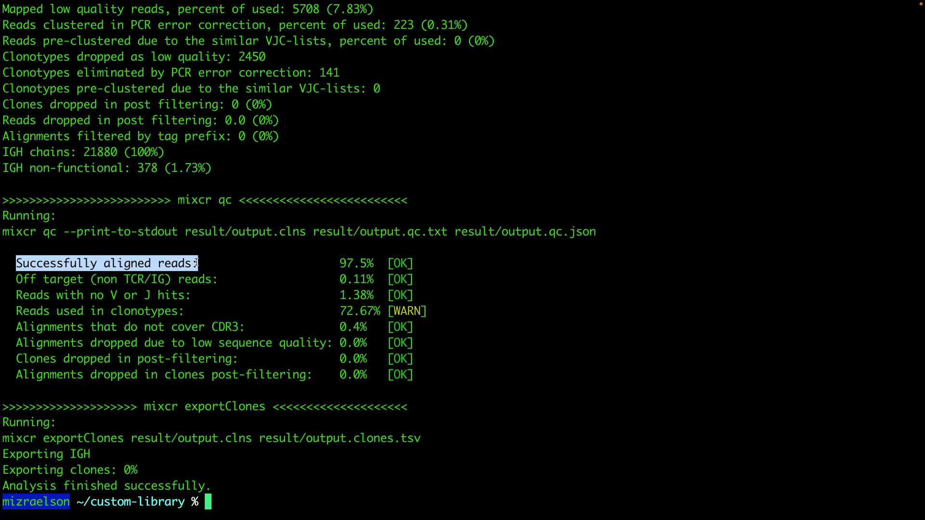
pyautogui.moveTo(340, 263); pyautogui.dragTo(373, 265)
pyautogui.click(275, 492)
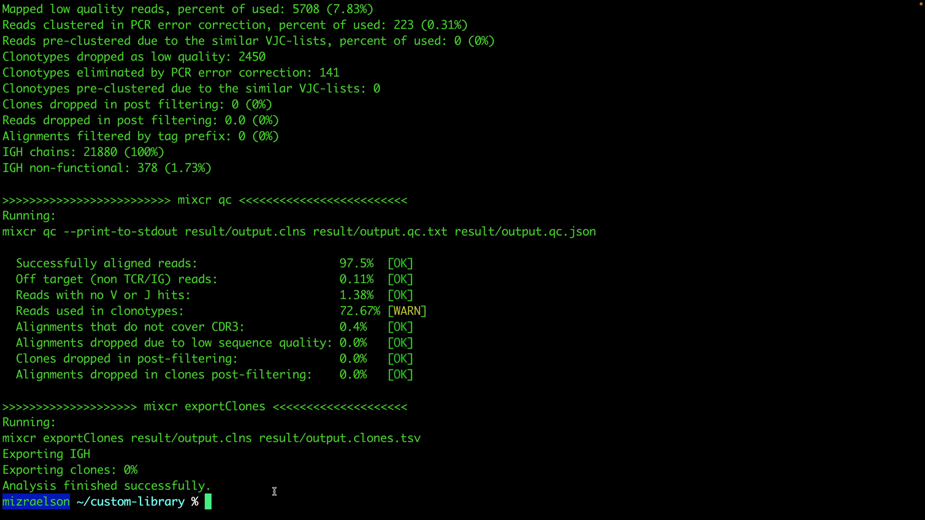
# Open output.align.report.txt in mc's result folder, showing 97497 of 100000 reads (97.5%) aligned
pyautogui.write('mc')
pyautogui.press('Return')
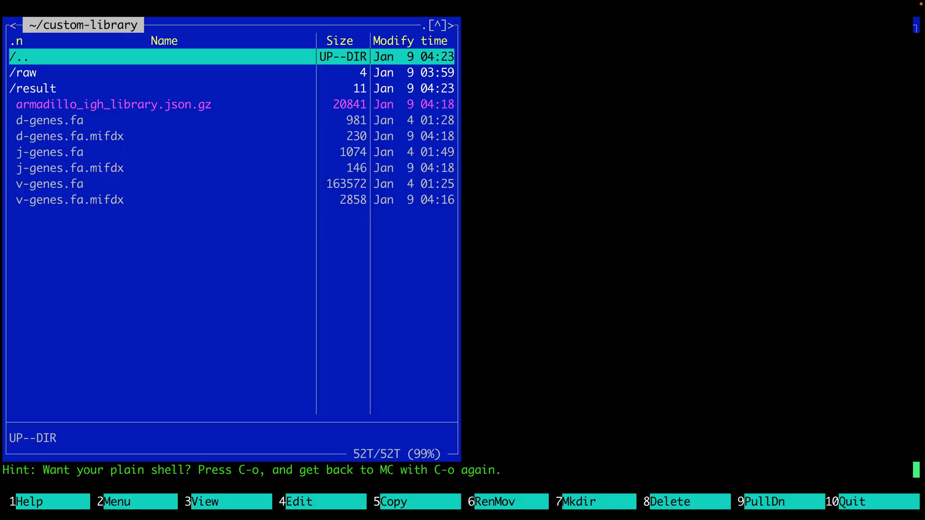
pyautogui.press('Down')
pyautogui.press('Down')
pyautogui.press('Return')
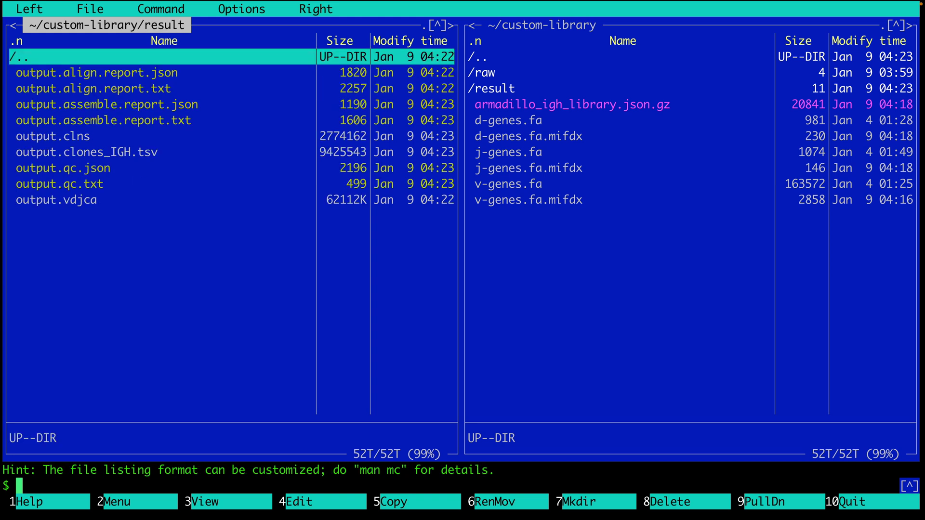
pyautogui.press('Down')
pyautogui.press('Down')
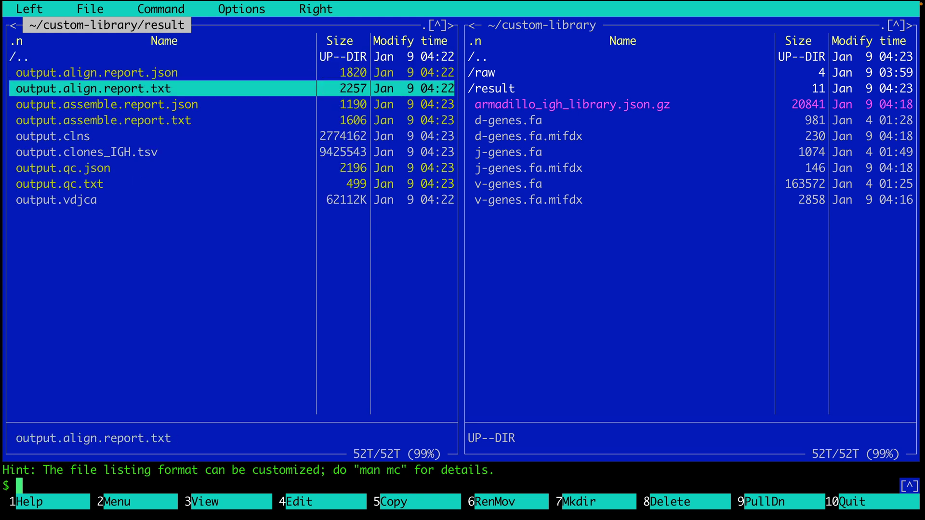
pyautogui.press('F3')
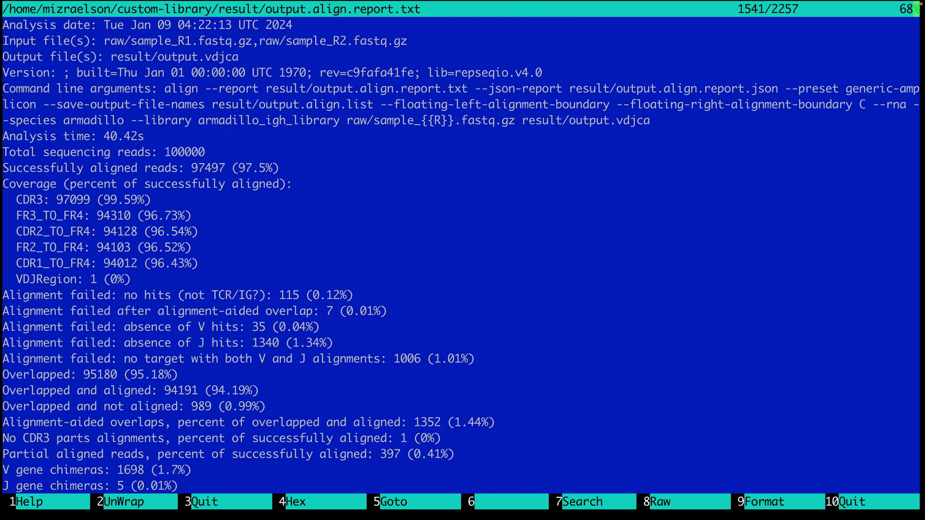
pyautogui.click(120, 167)
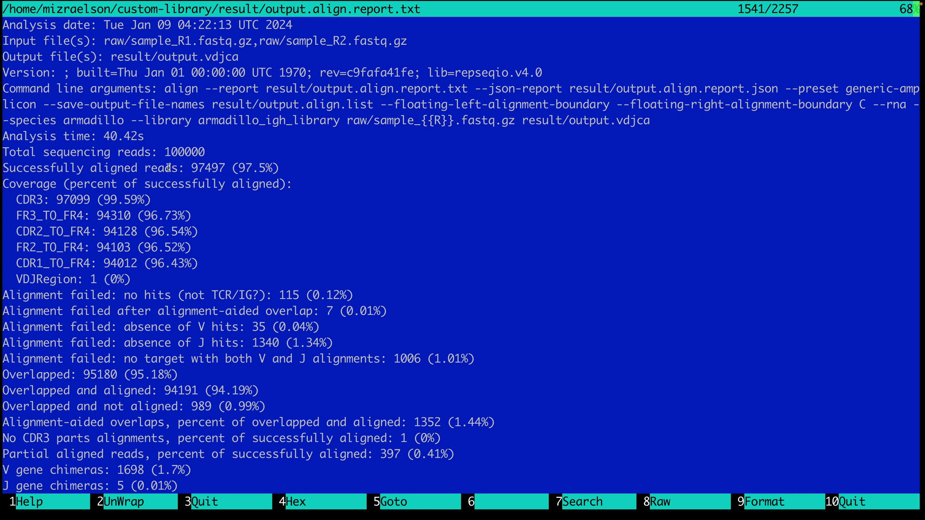